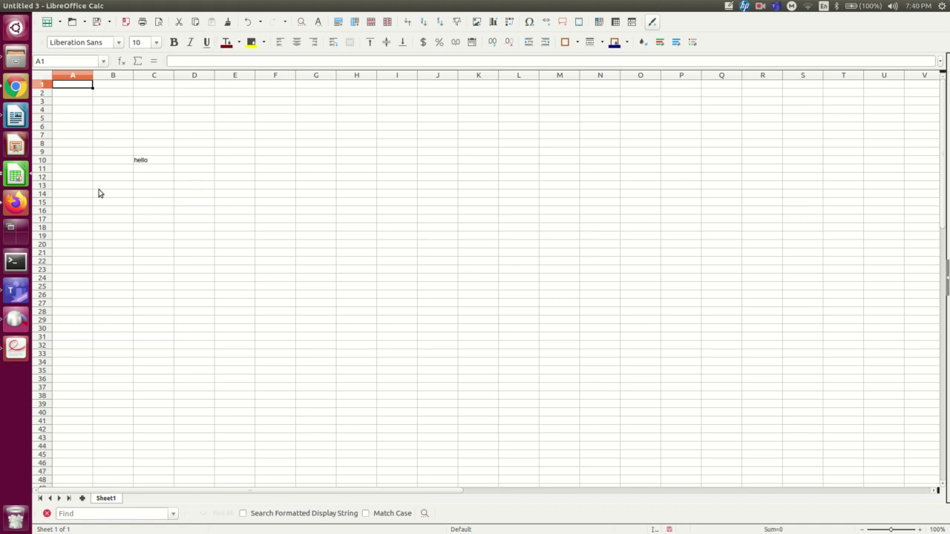
Enter the text "I am typing" in cell D14.
left_click(194, 197)
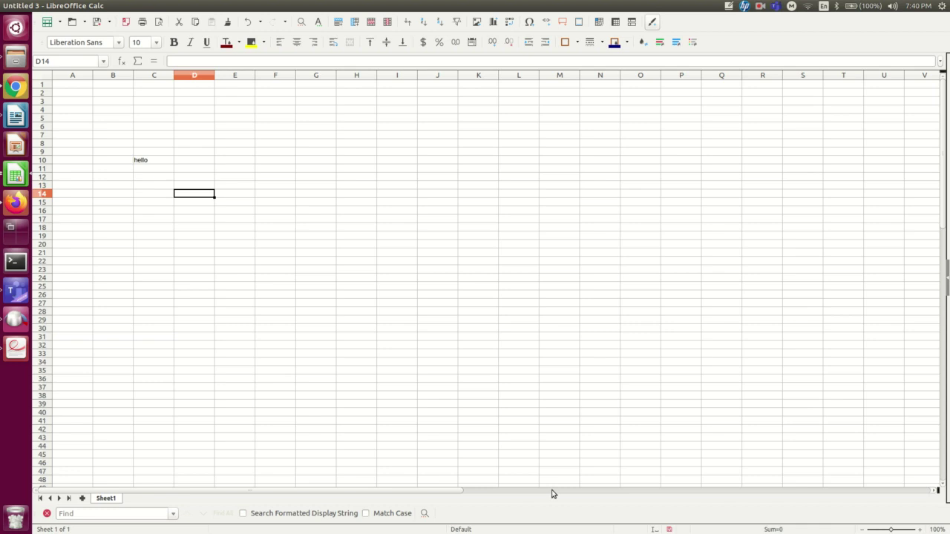
type("I am ty")
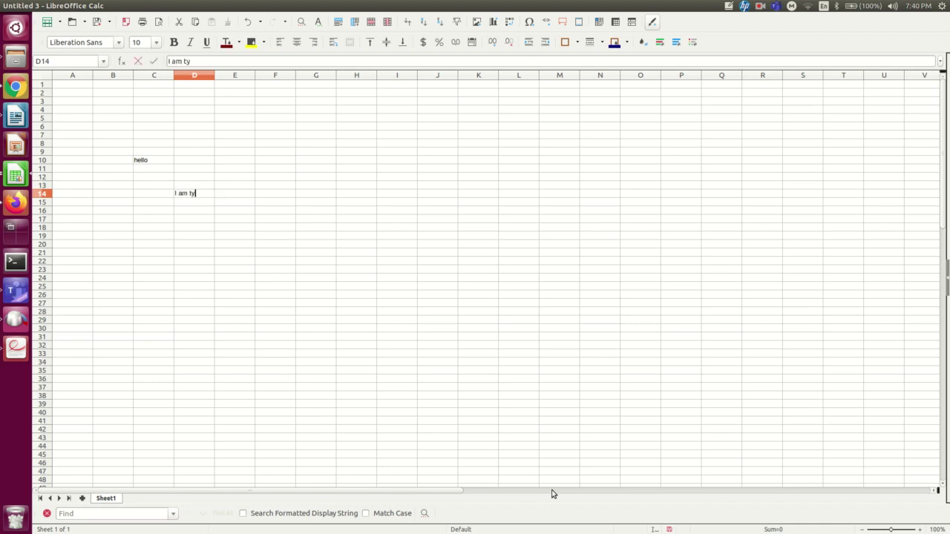
type("ping")
key("Return")
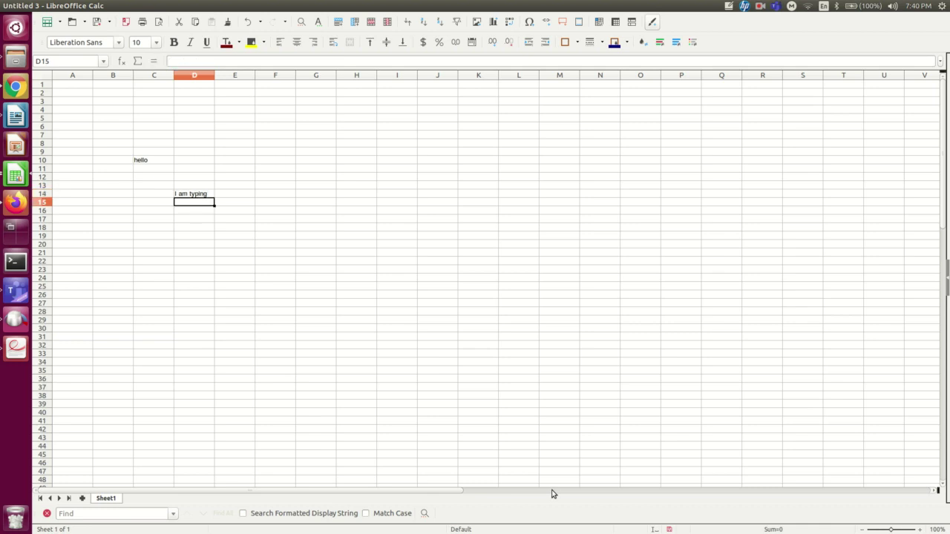
Enter the text "I am typing again" in cell E5.
key("Up")
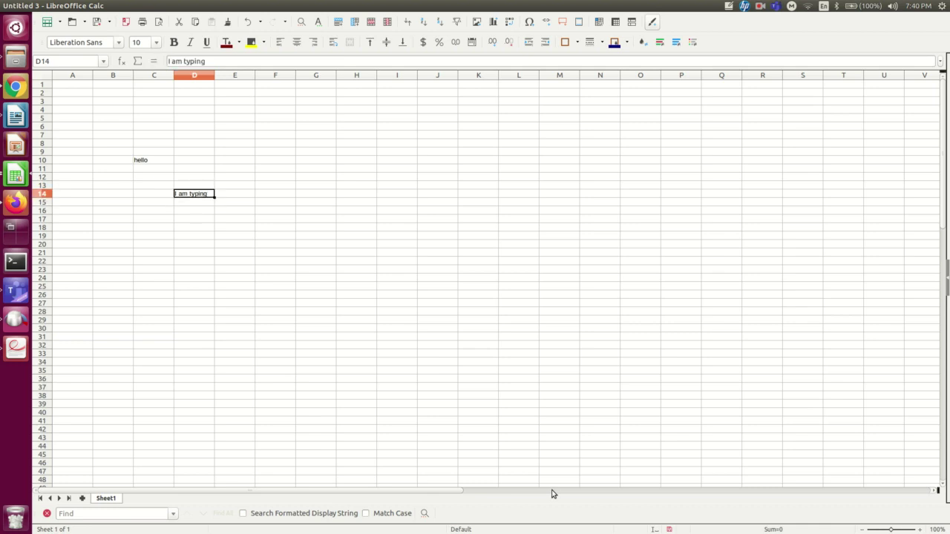
key("Down")
key("Down")
key("Down")
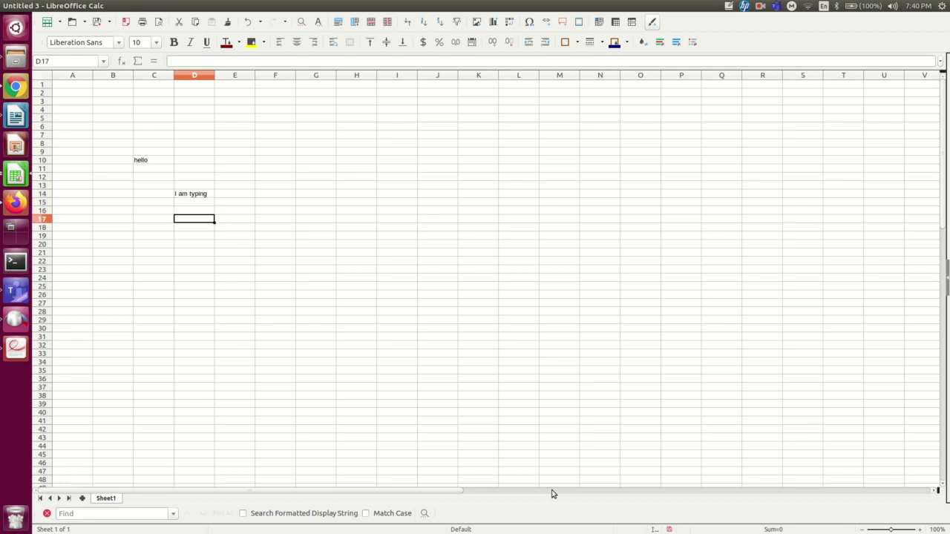
key("Left")
key("Left")
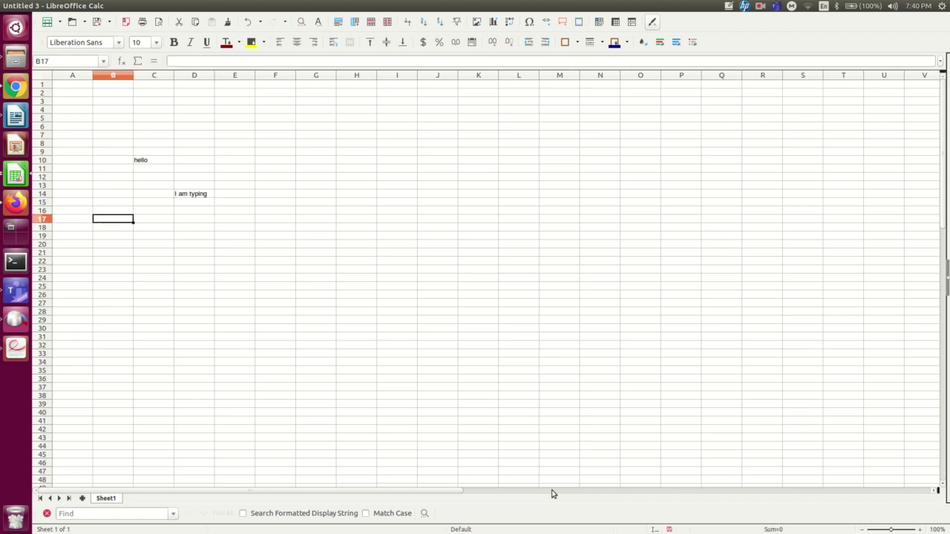
key("Up")
key("Up")
key("Up")
key("Up")
key("Up")
key("Up")
key("Up")
key("Up")
key("Up")
key("Up")
key("Up")
key("Up")
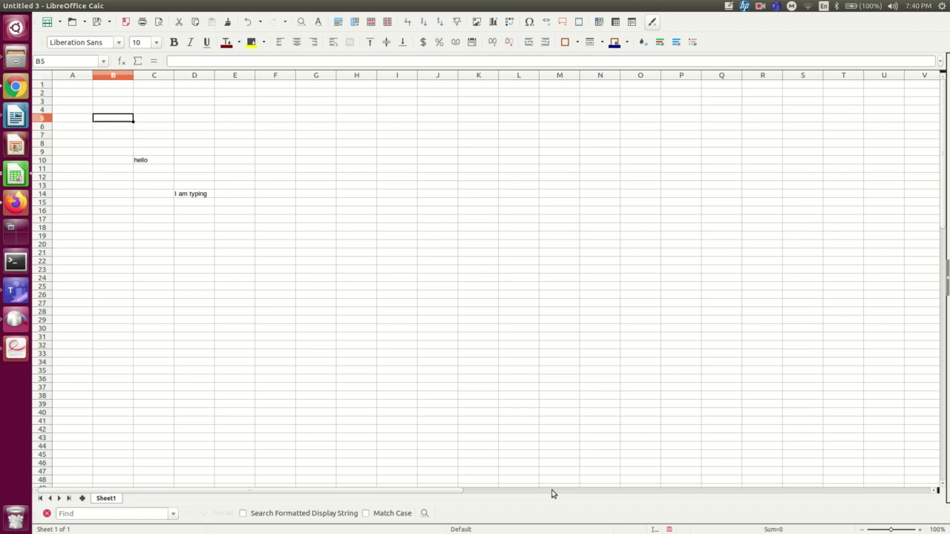
key("Right")
key("Right")
key("Right")
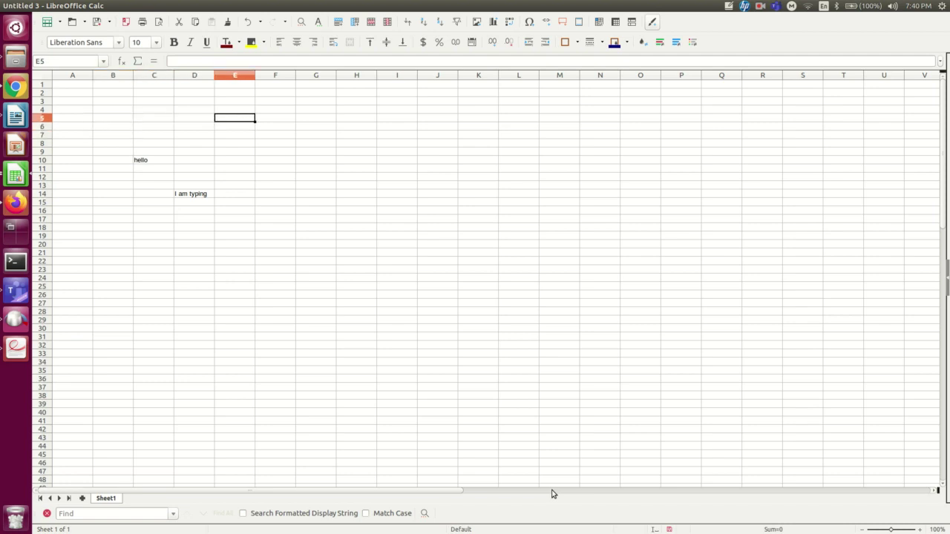
type("I am ")
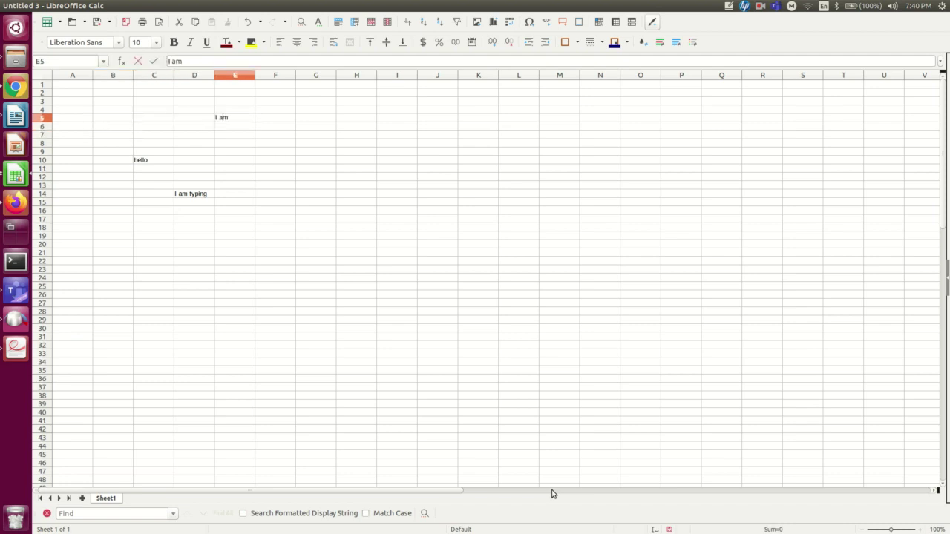
type("typing again")
key("Return")
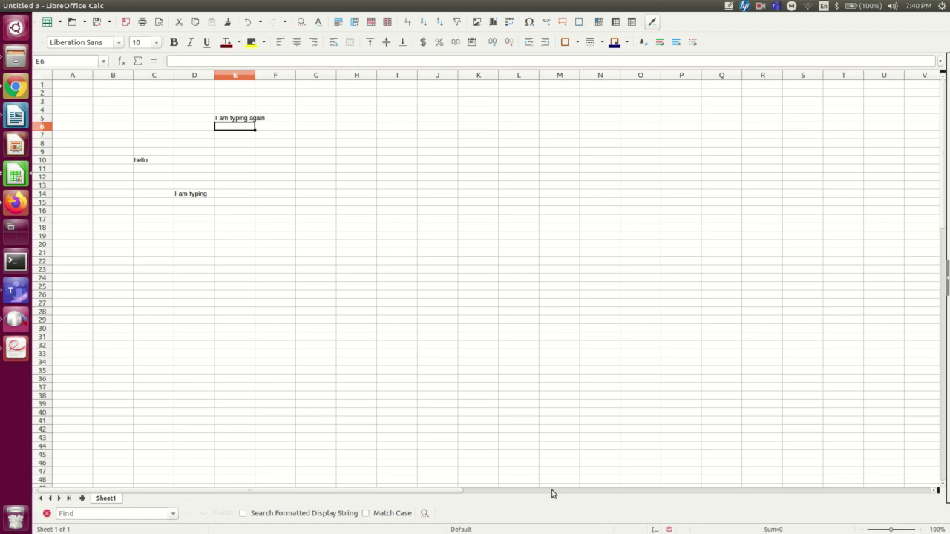
Enter the number 1 in cell G3.
key("Down")
key("Right")
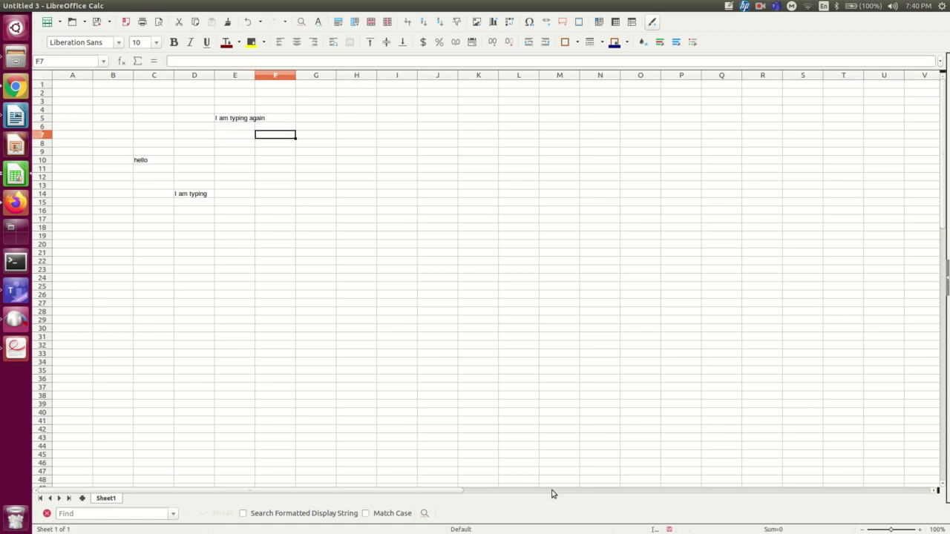
key("Right")
key("Up")
key("Up")
key("Up")
key("Up")
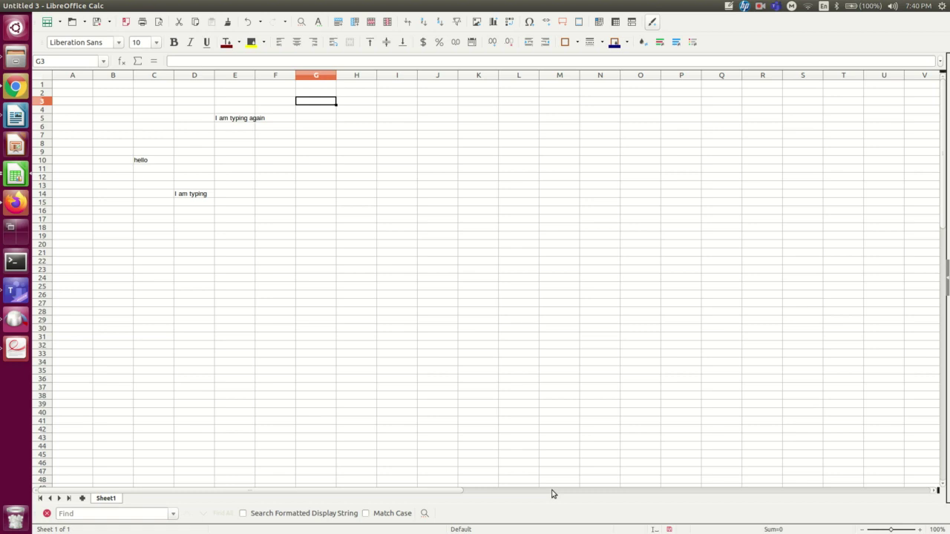
type("1")
key("Return")
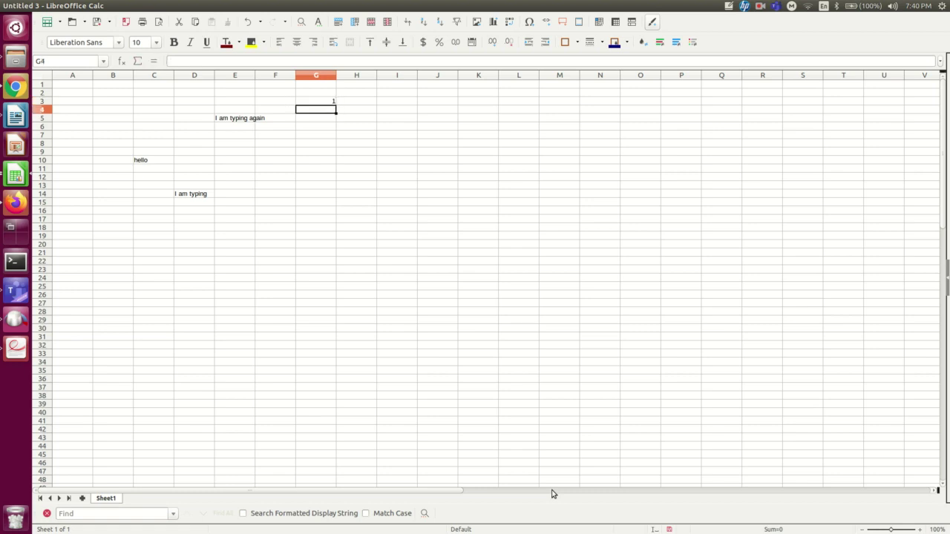
Fill the cells around G3 with numbers: 2 in G4, 3 in H4 and 4 in H3.
type("2")
key("Tab")
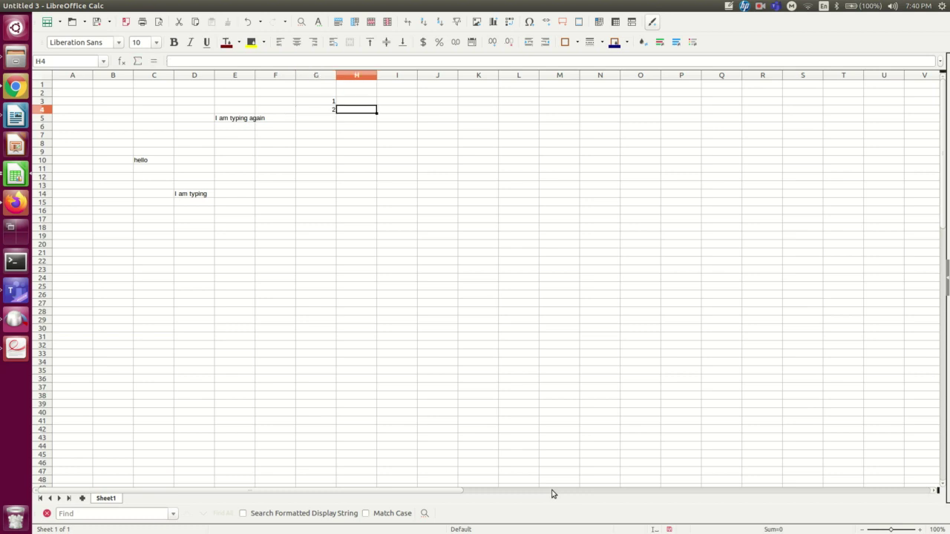
type("3")
key("Up")
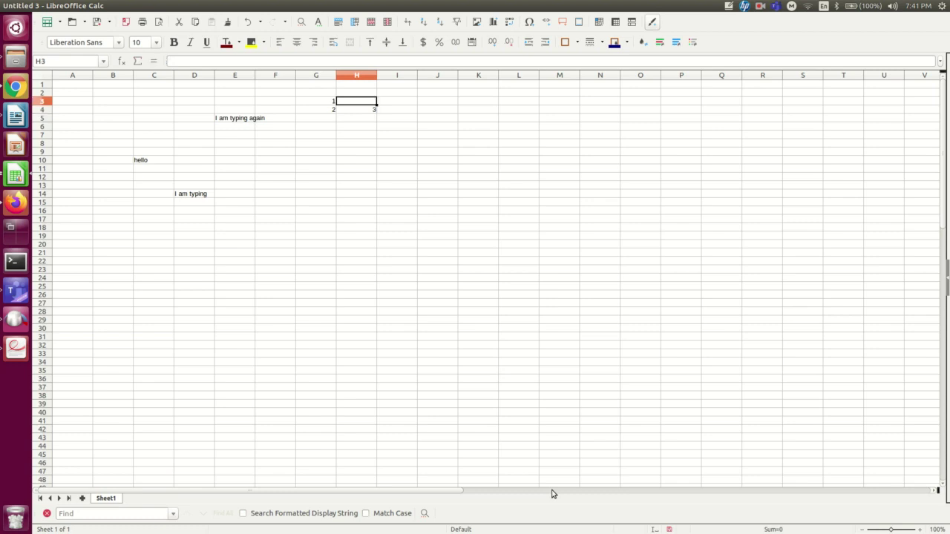
type("4")
key("Tab")
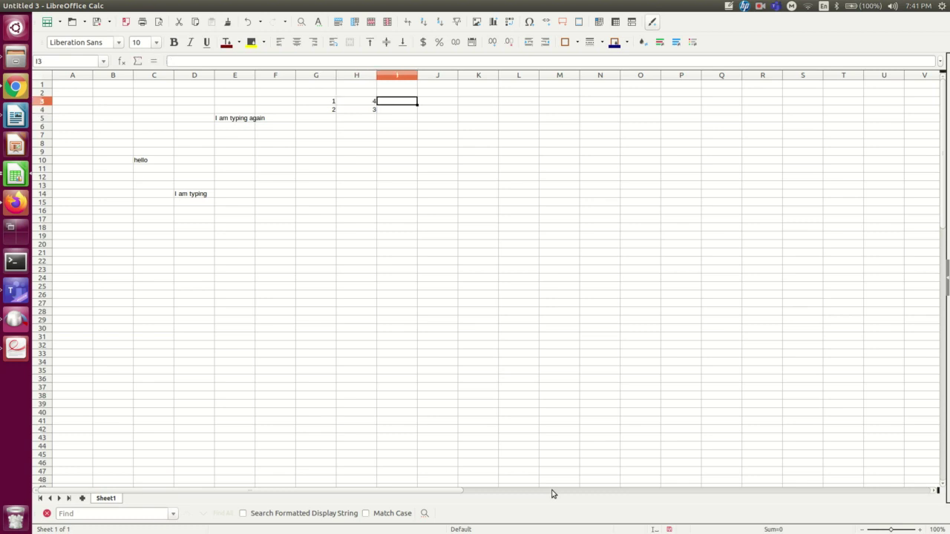
key("Down")
key("Down")
key("Down")
key("Left")
key("Left")
key("Left")
key("Right")
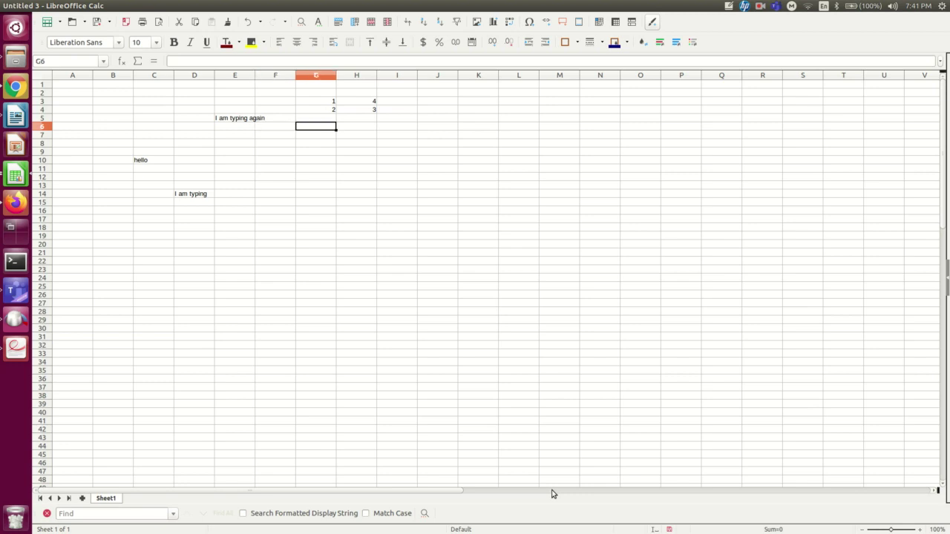
key("Down")
key("Down")
key("Down")
key("Down")
key("Down")
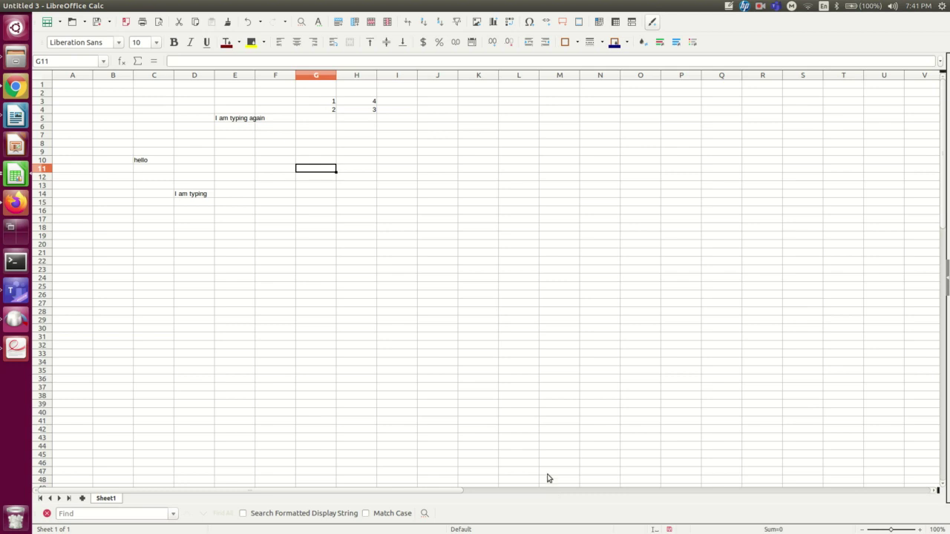
left_click(190, 62)
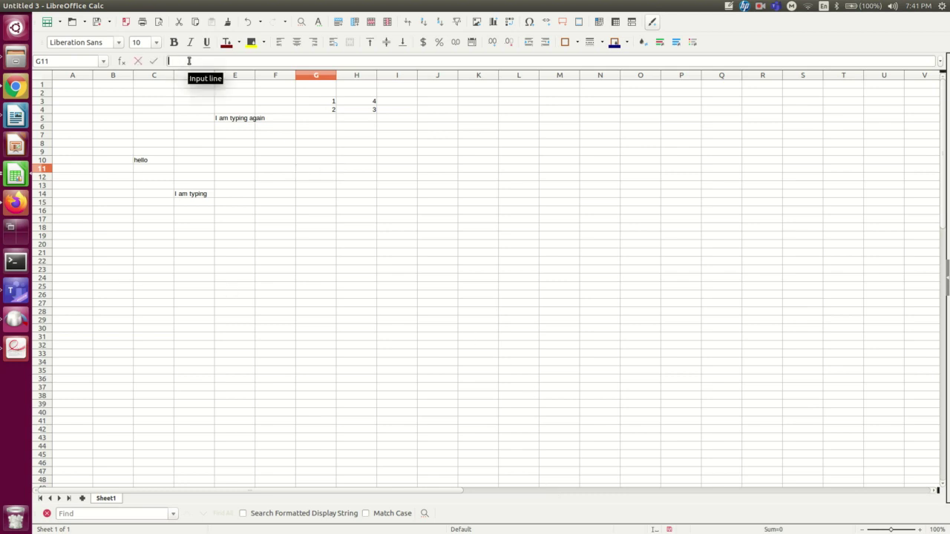
left_click(291, 222)
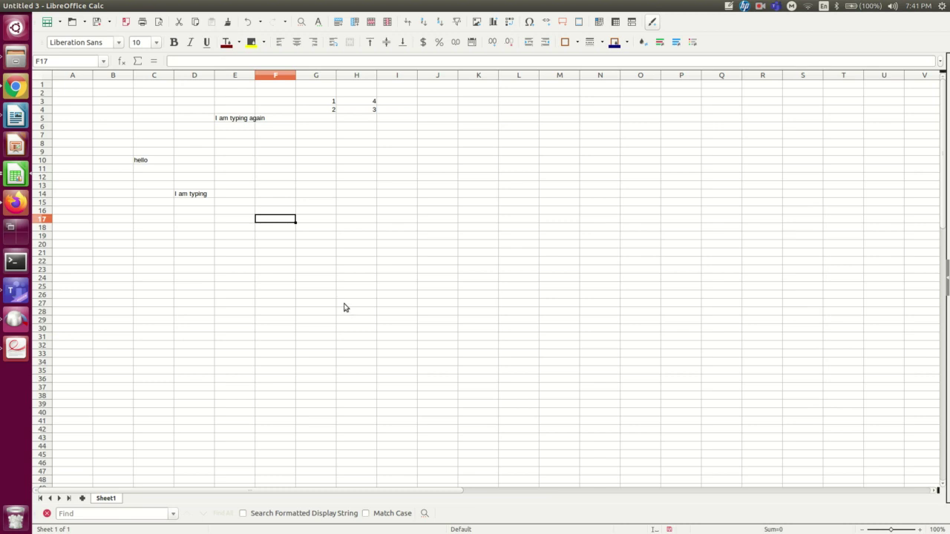
Write the text "I am typing" in cell G12, correcting the mistyped last word.
left_click(315, 177)
type("I am ty")
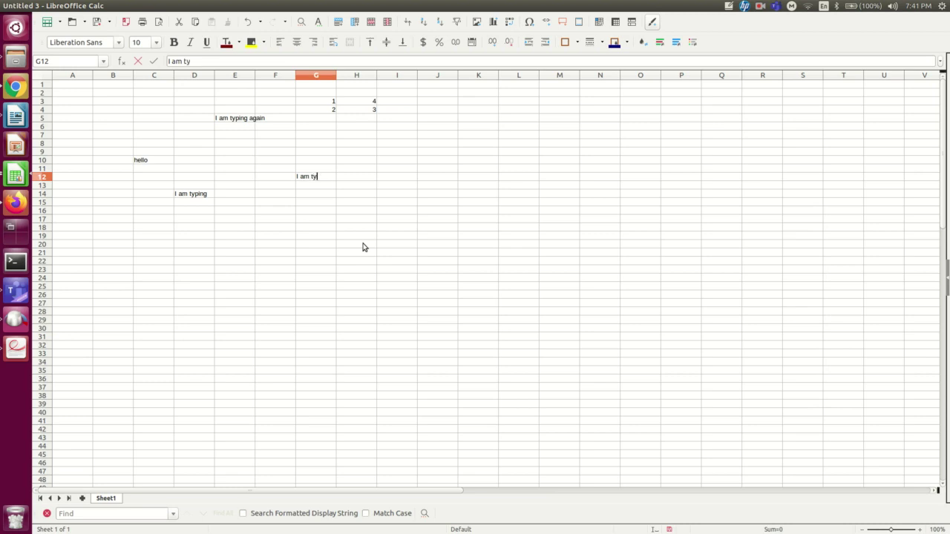
type("oing")
key("BackSpace")
key("BackSpace")
key("BackSpace")
key("BackSpace")
type("ping")
Insert the word "still" before "typing" in cell G12 so the text reads "I am still typing".
left_click(183, 60)
type("still")
key("Return")
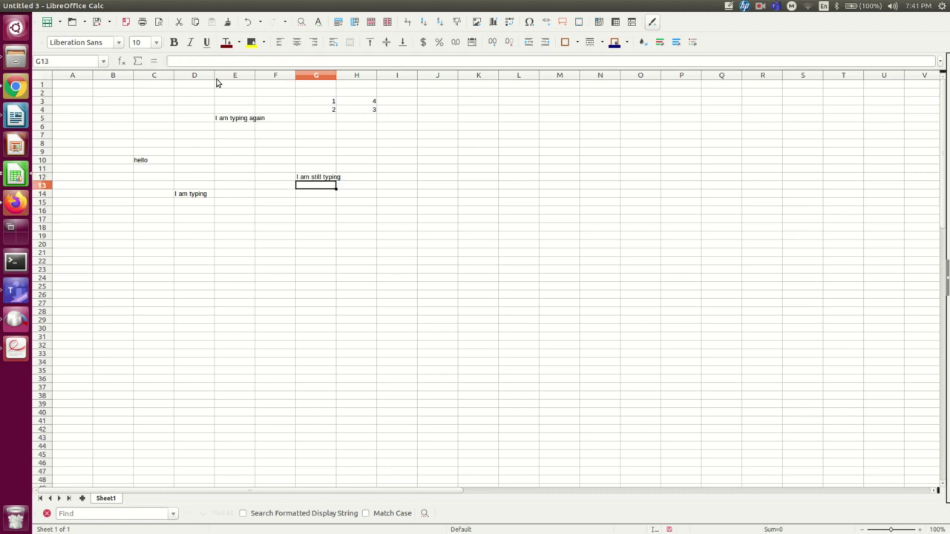
Enter the text "hi" in cell G19 using the formula input line.
key("Down")
key("Down")
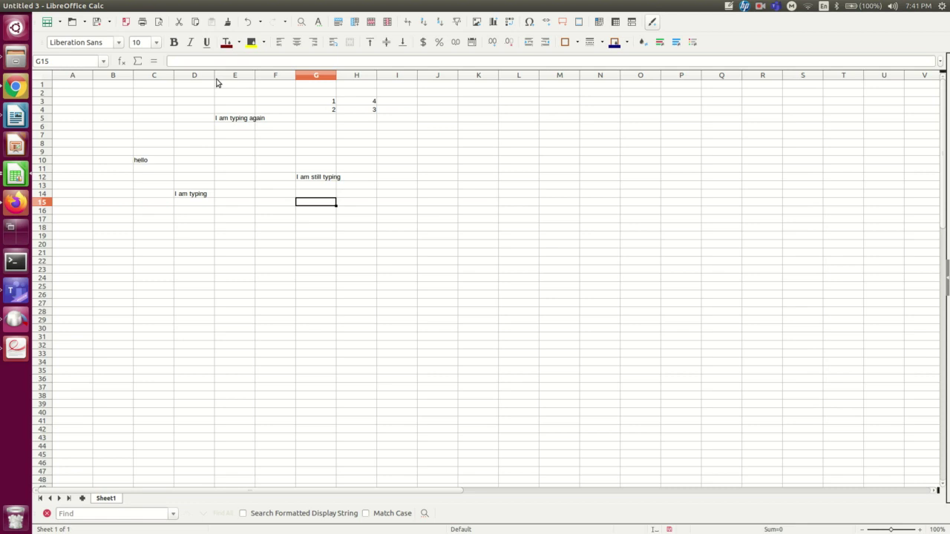
left_click_drag(318, 227, 319, 235)
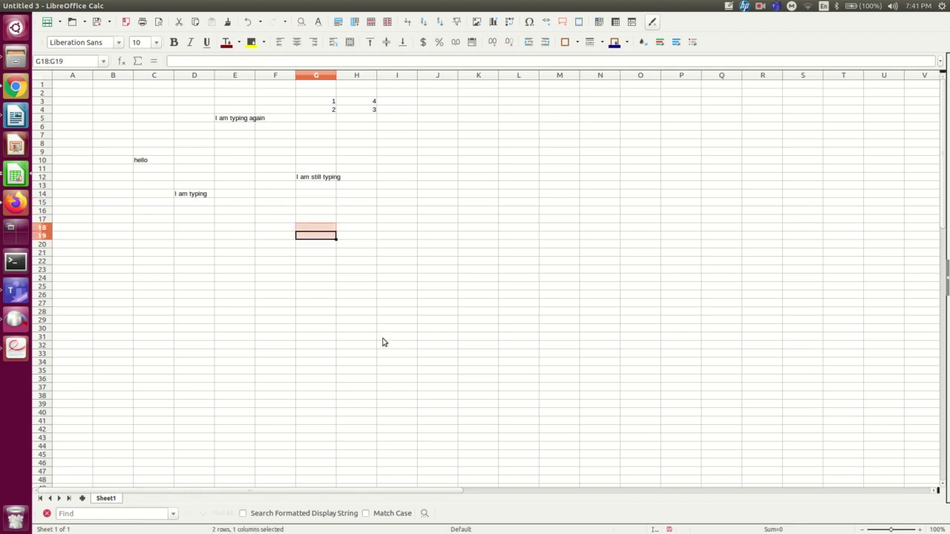
left_click(322, 236)
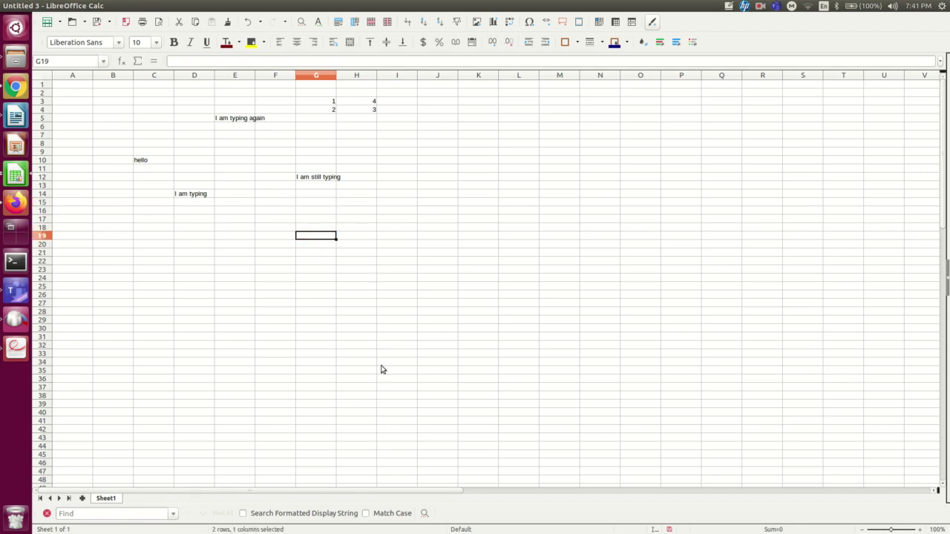
left_click(184, 61)
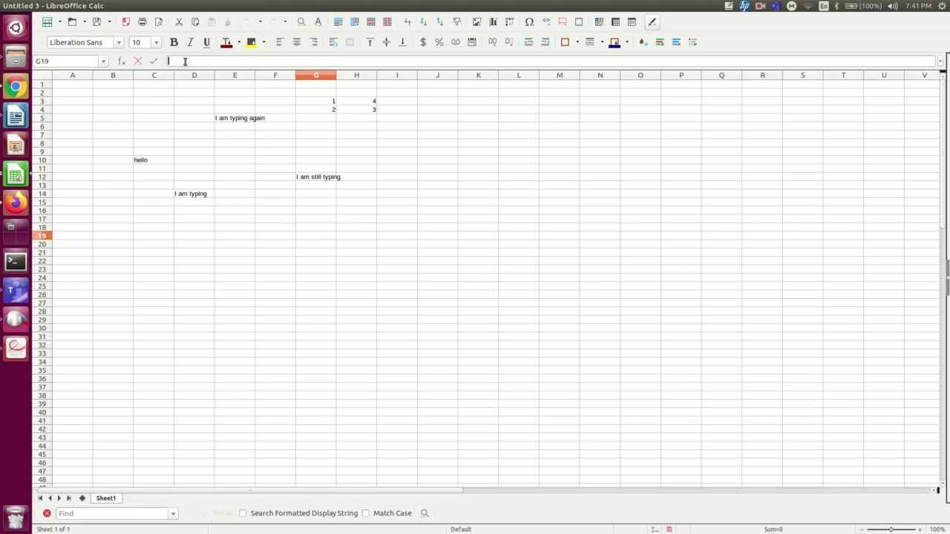
type("hi")
key("Return")
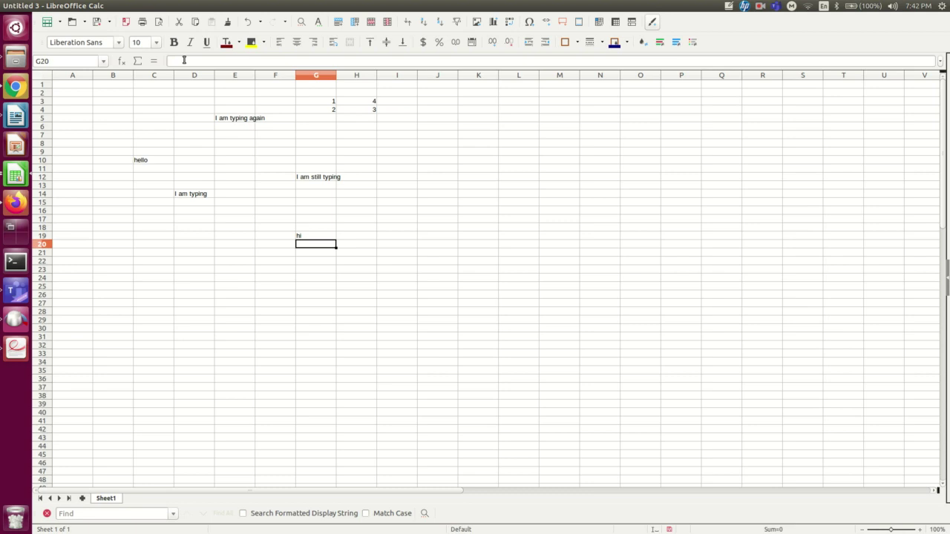
Append the word "again" to the end of the existing text in cell G12.
left_click(189, 61)
left_click(266, 302)
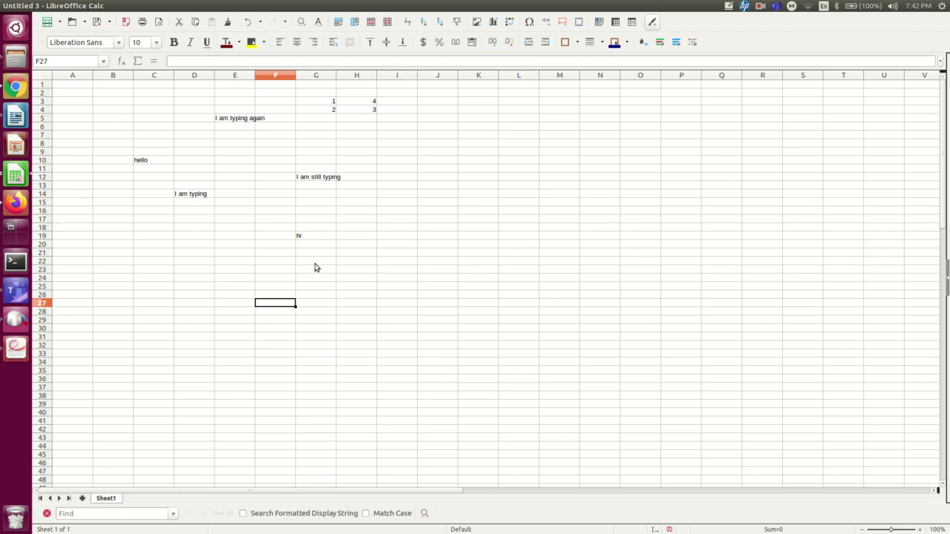
left_click(312, 177)
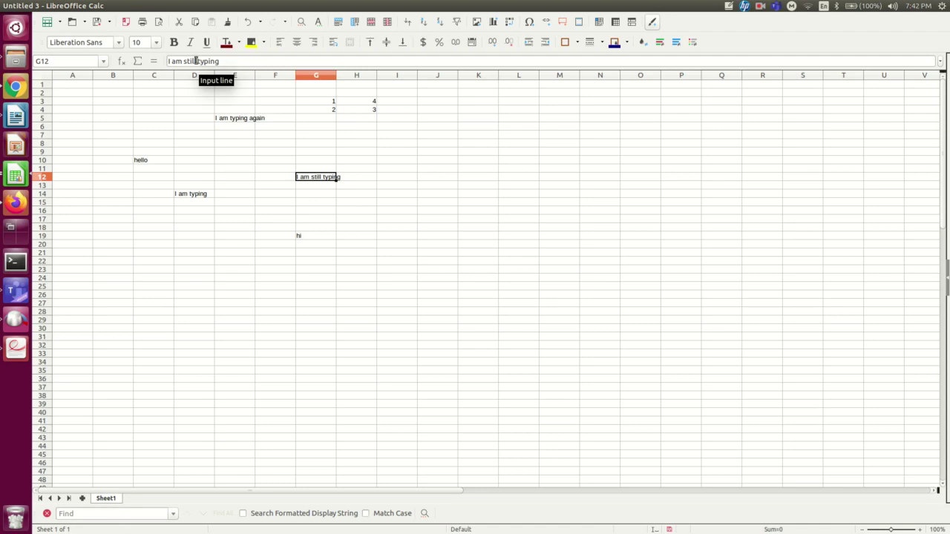
left_click(259, 61)
type("aga")
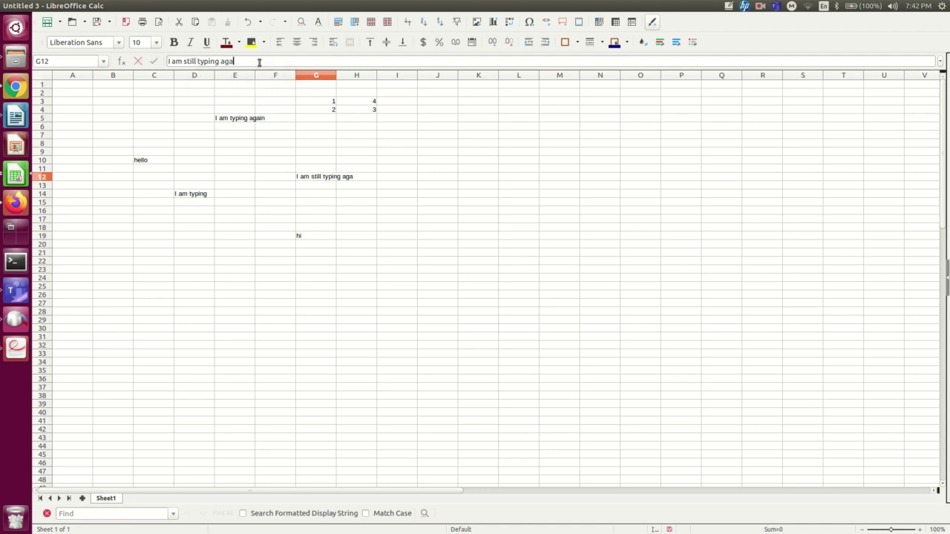
type("in")
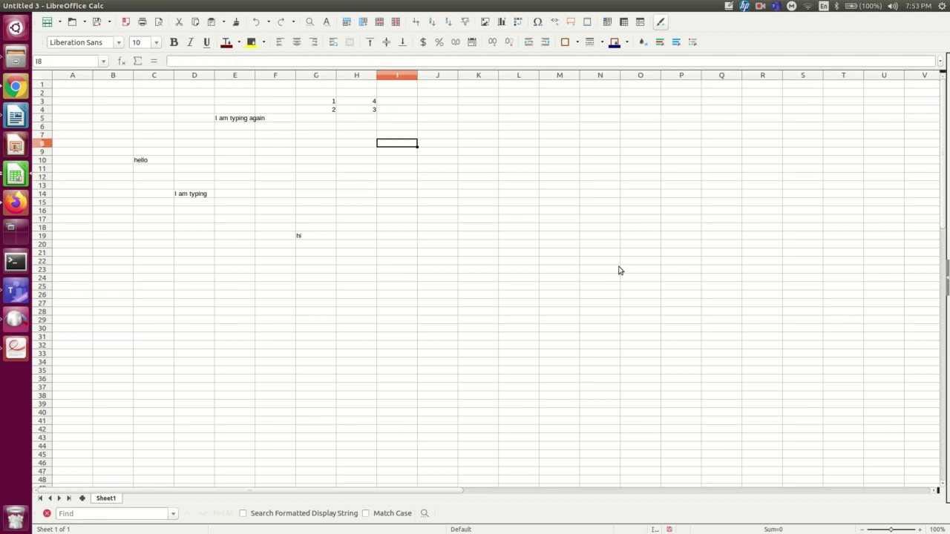
Replace the content of cell G19 with the text "over write".
key("Left")
key("Left")
key("Down")
key("Down")
key("Down")
key("Down")
key("Down")
key("Down")
key("Down")
key("Down")
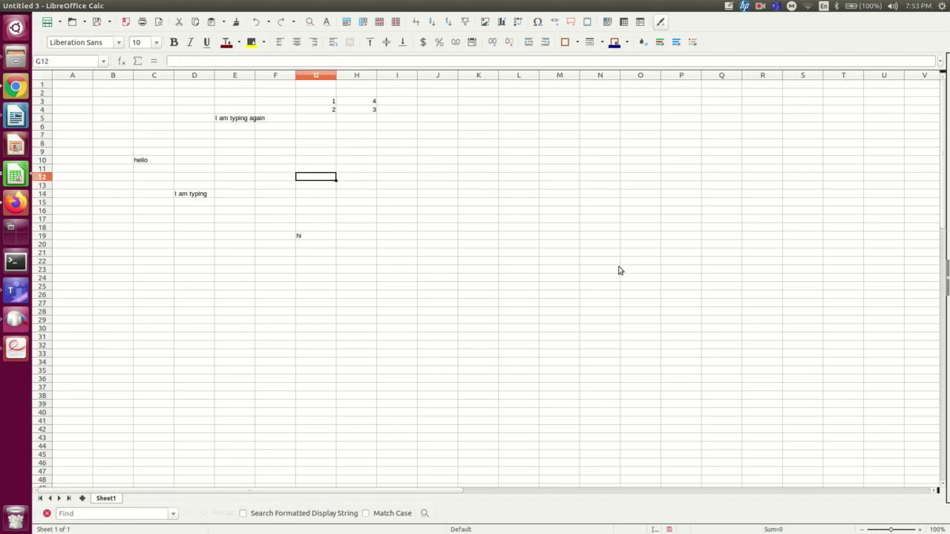
key("Down")
key("Down")
key("Down")
key("Down")
key("Up")
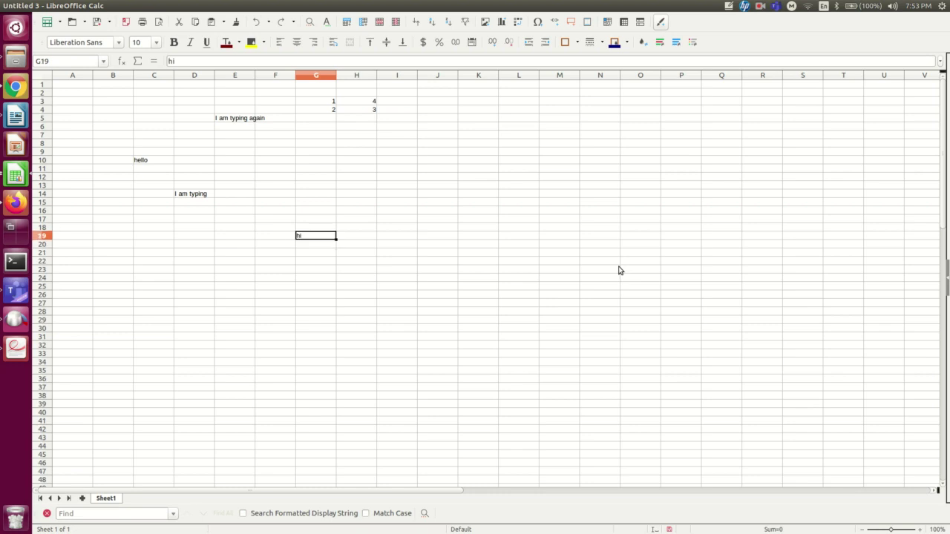
type("over")
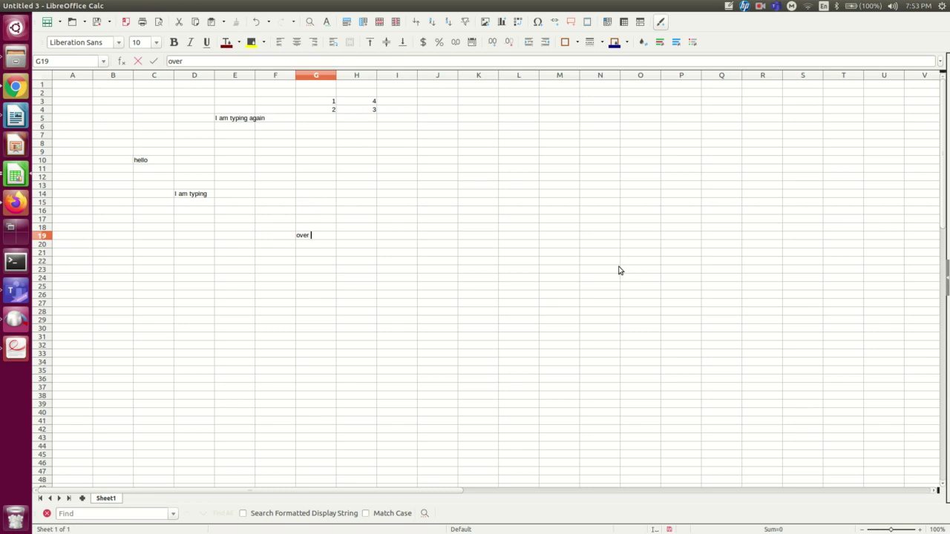
type(" write")
key("Return")
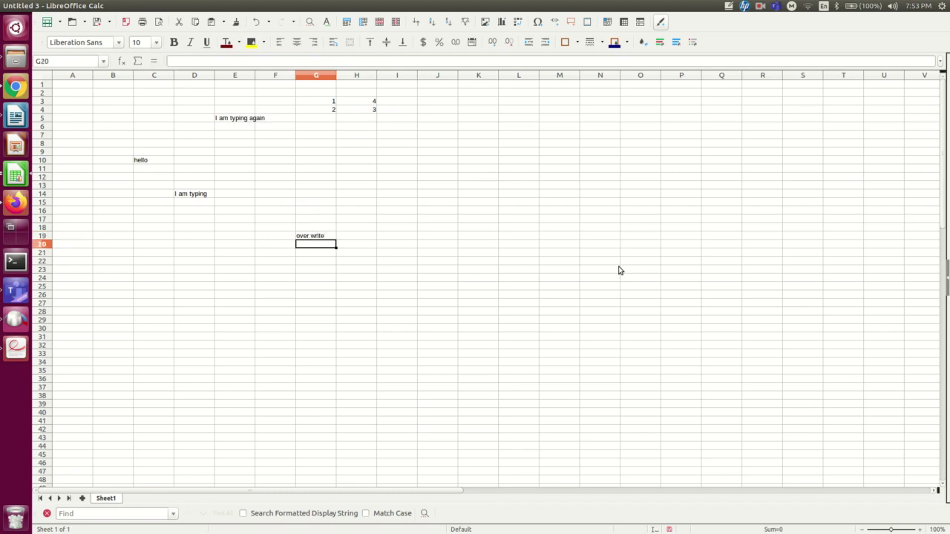
Append ", still" to the end of the existing text in cell E5 using the formula input line.
left_click(239, 124)
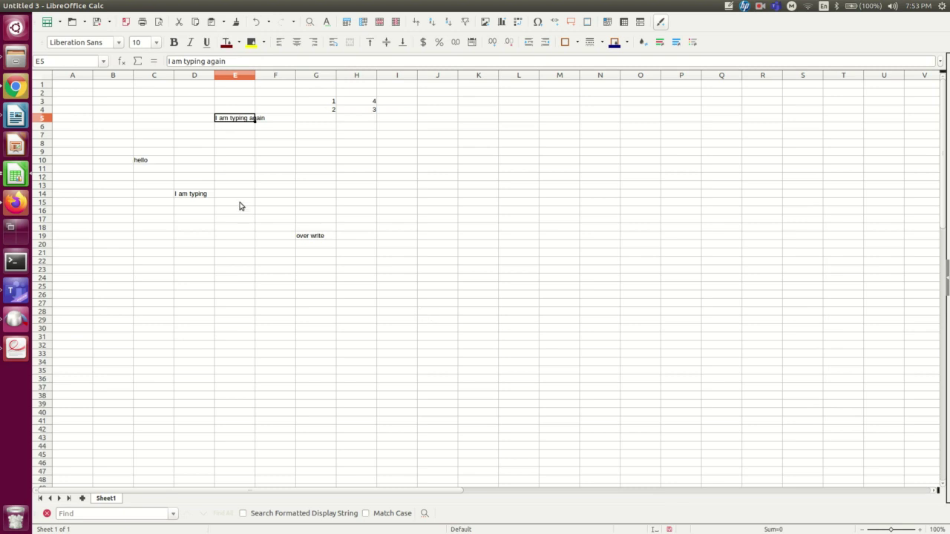
key("Down")
key("Up")
key("Up")
key("Up")
key("Up")
key("Down")
key("Down")
key("Down")
left_click(236, 62)
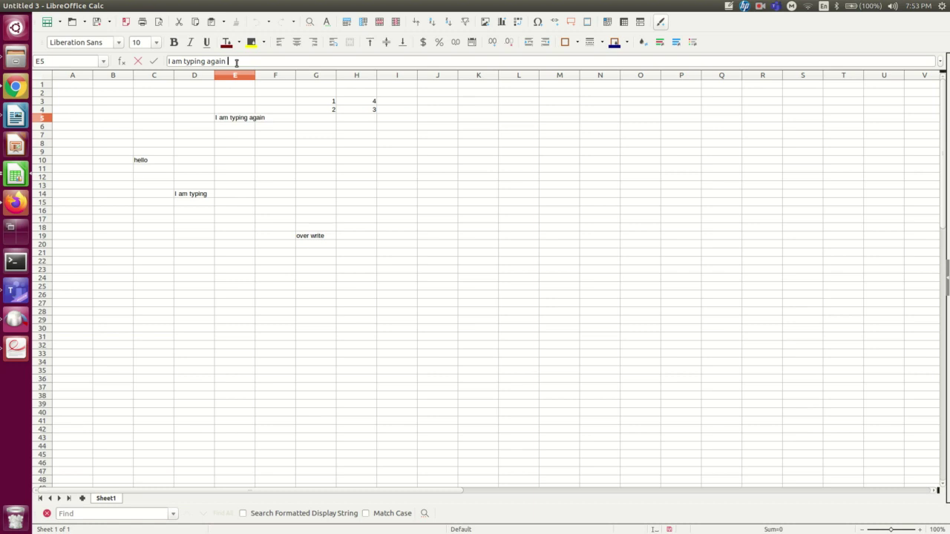
type(", still")
key("Return")
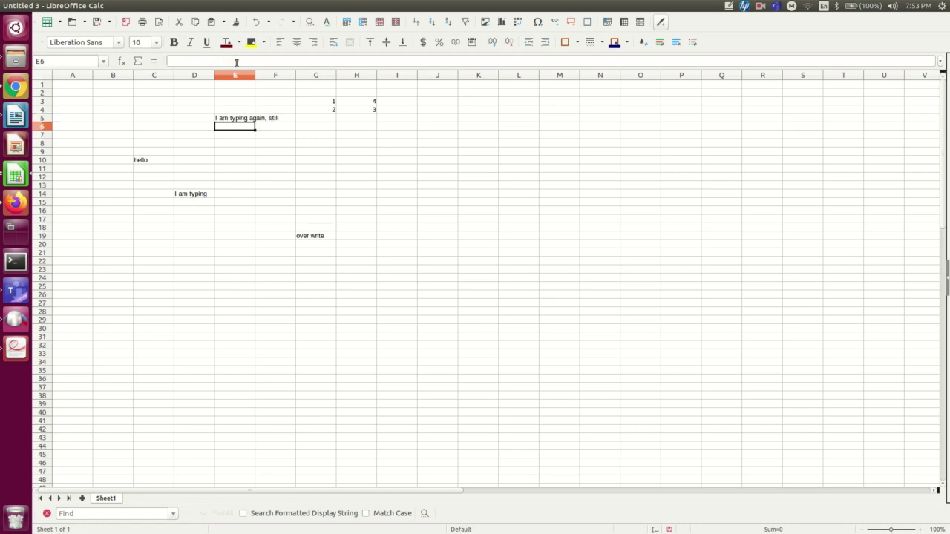
Replace the ending ", still" in cell E5 so the text reads "I am typing again, again, and again".
left_click(238, 120)
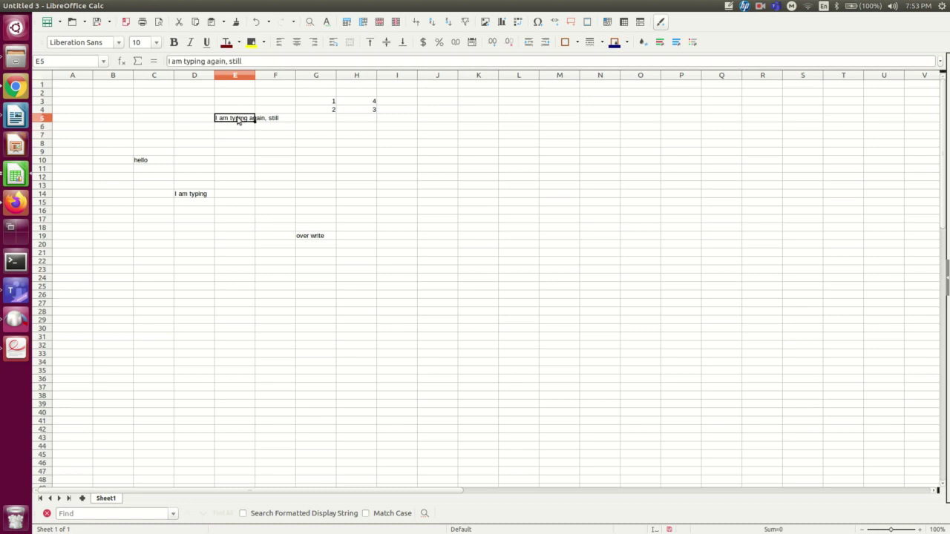
left_click(251, 61)
left_click_drag(250, 62, 226, 77)
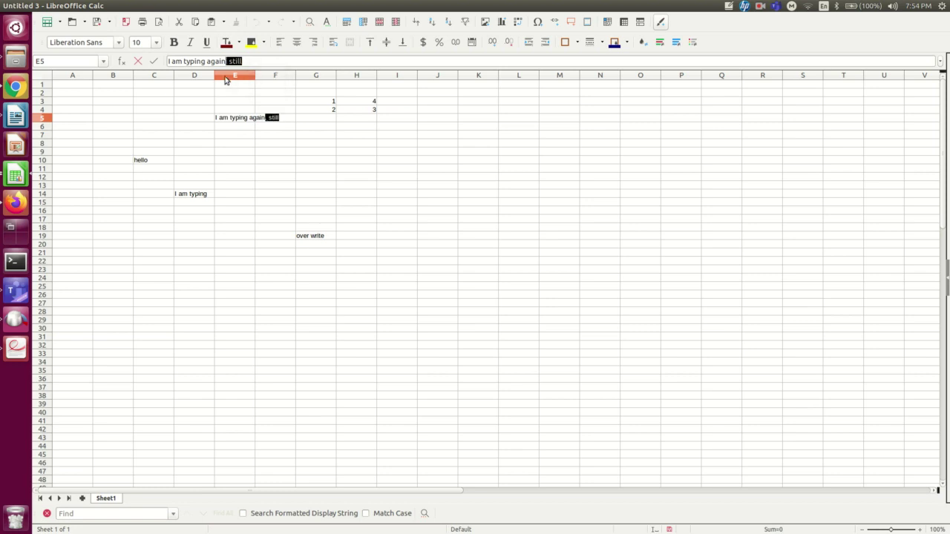
type(", again,")
type("and again")
key("Return")
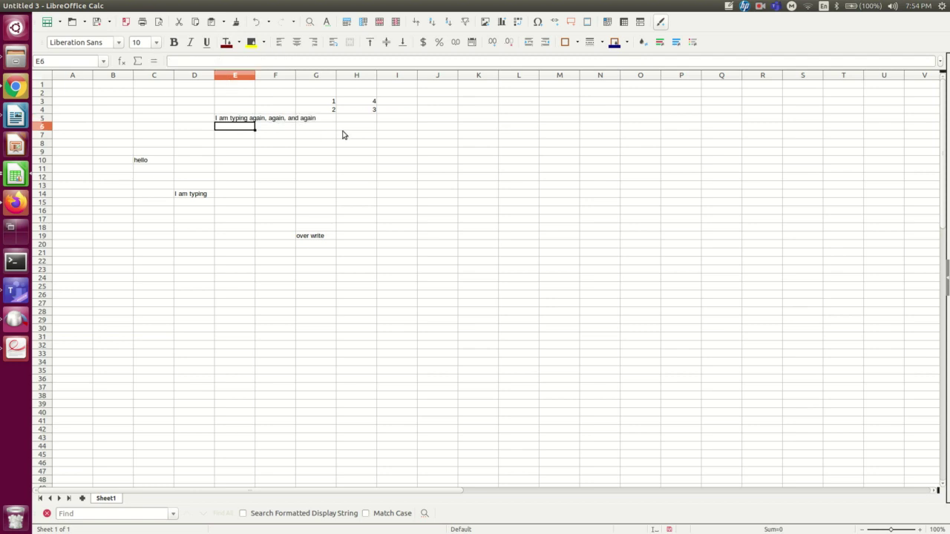
Move the block of numbers in G3:H4 to the range I16:J17 and deselect it.
left_click_drag(320, 105, 359, 112)
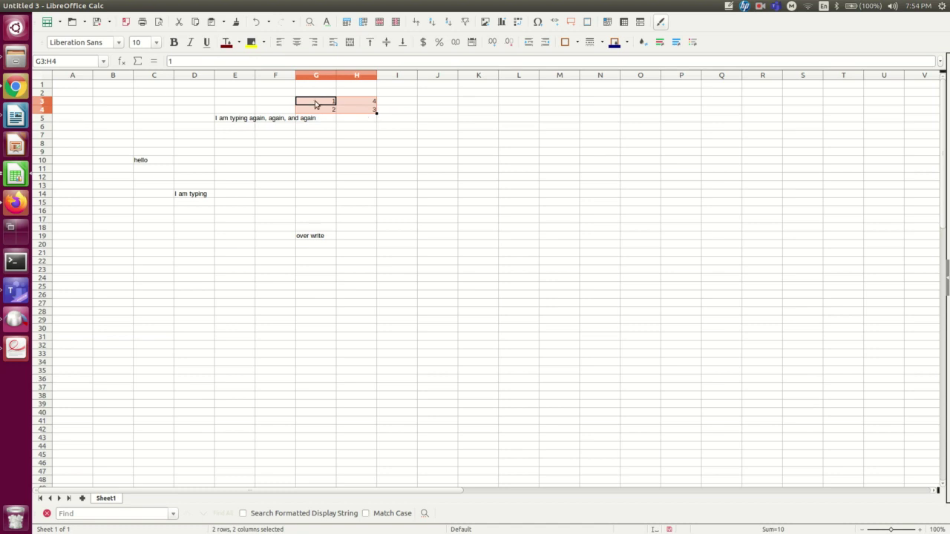
left_click_drag(315, 103, 394, 210)
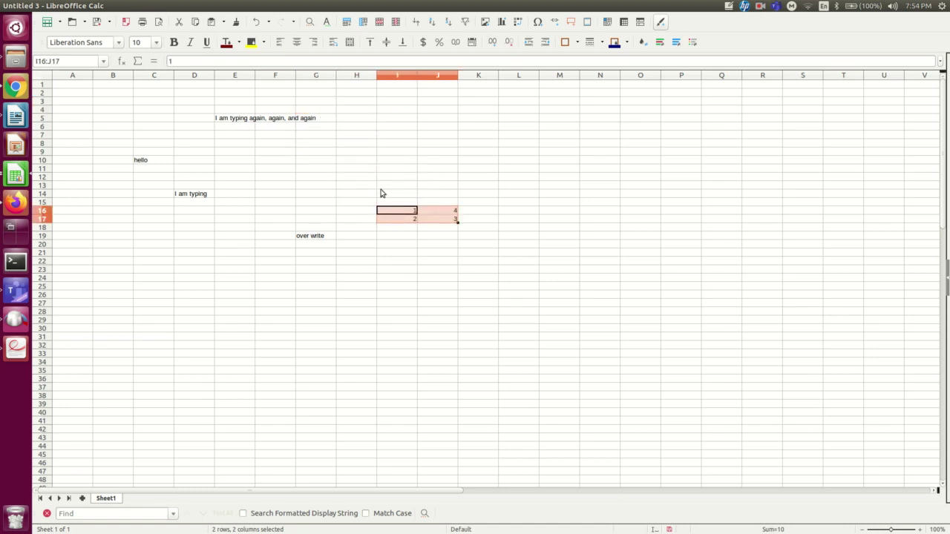
left_click(415, 247)
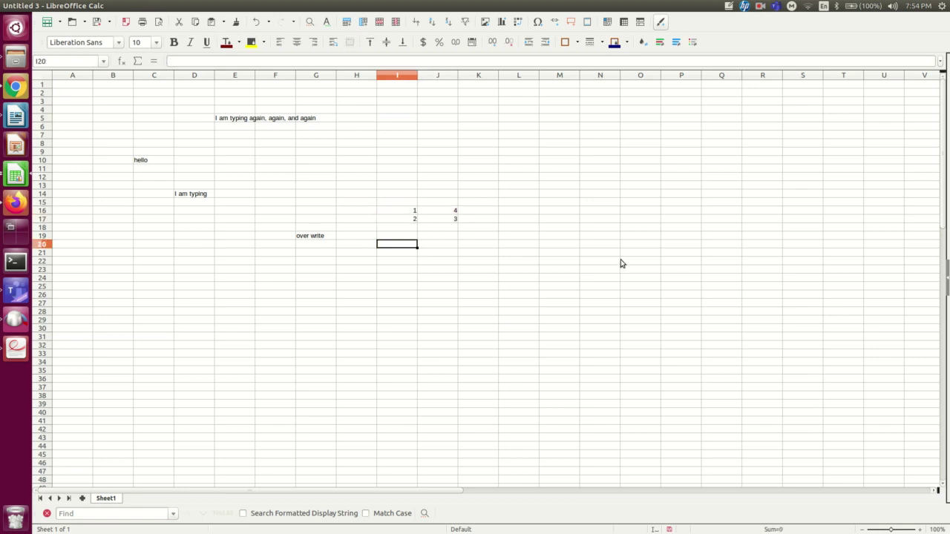